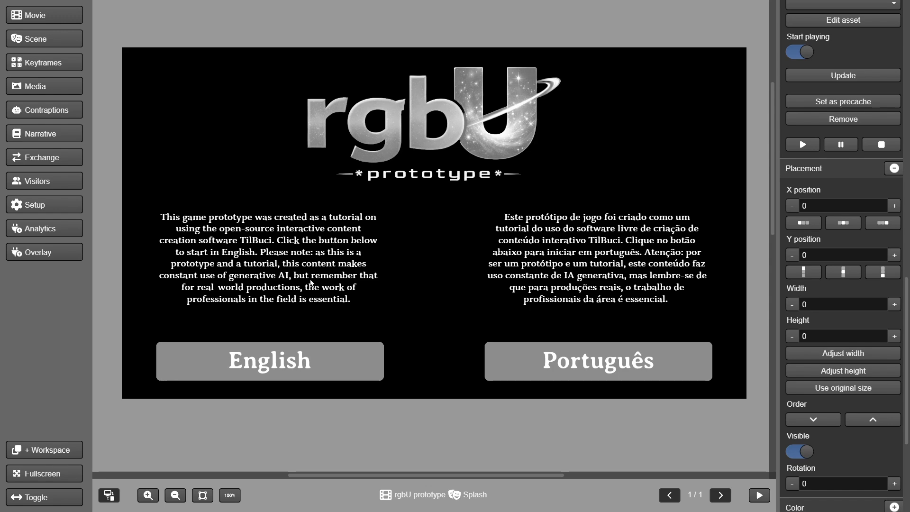
In the e-mail settings, enter the sender's e-mail address and use the same address as the SMTP user
{"action": "left_click", "coordinate": [63, 203]}
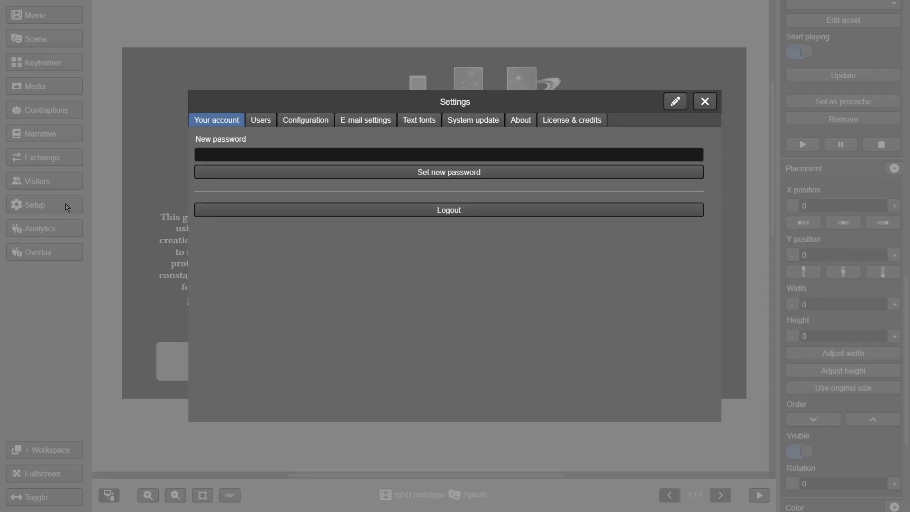
{"action": "left_click", "coordinate": [366, 123]}
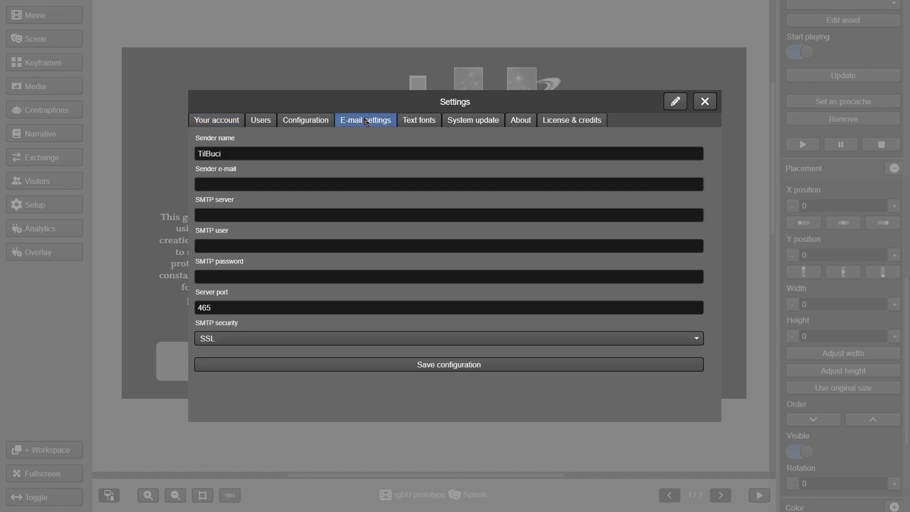
{"action": "left_click", "coordinate": [399, 186]}
{"action": "key", "text": "ctrl+v"}
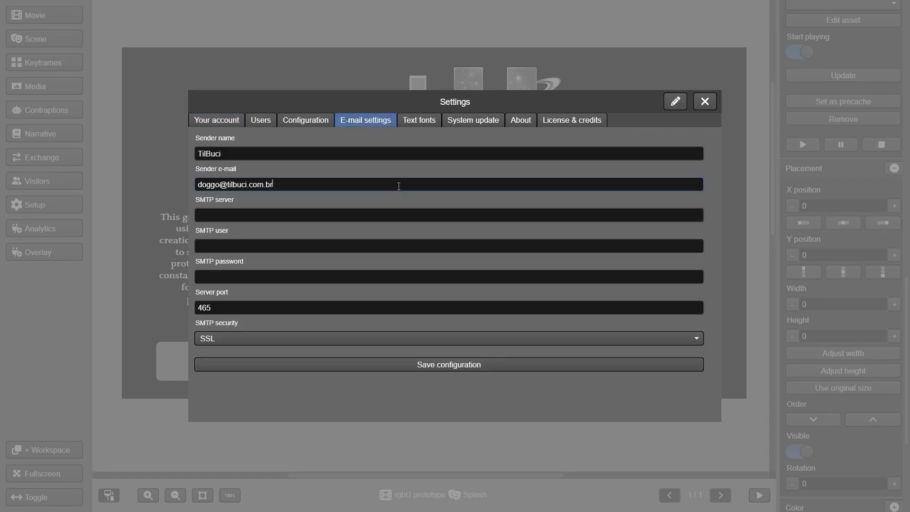
{"action": "left_click", "coordinate": [273, 245]}
{"action": "key", "text": "ctrl+v"}
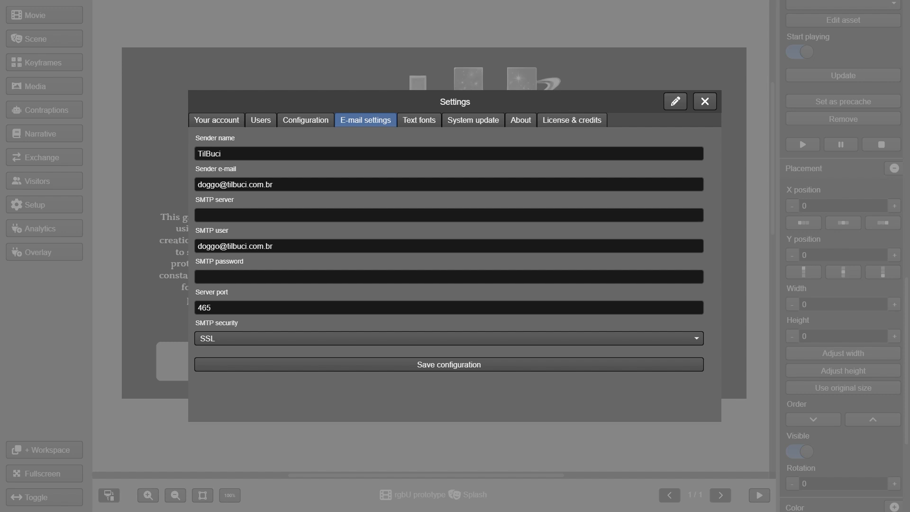
Set the SMTP server to email-ssl.com.br, enter the SMTP password, and save the e-mail configuration, agreeing to the validation message
{"action": "left_click", "coordinate": [196, 215]}
{"action": "type", "text": "email-ssl.com.br"}
{"action": "left_click", "coordinate": [230, 280]}
{"action": "key", "text": "ctrl+v"}
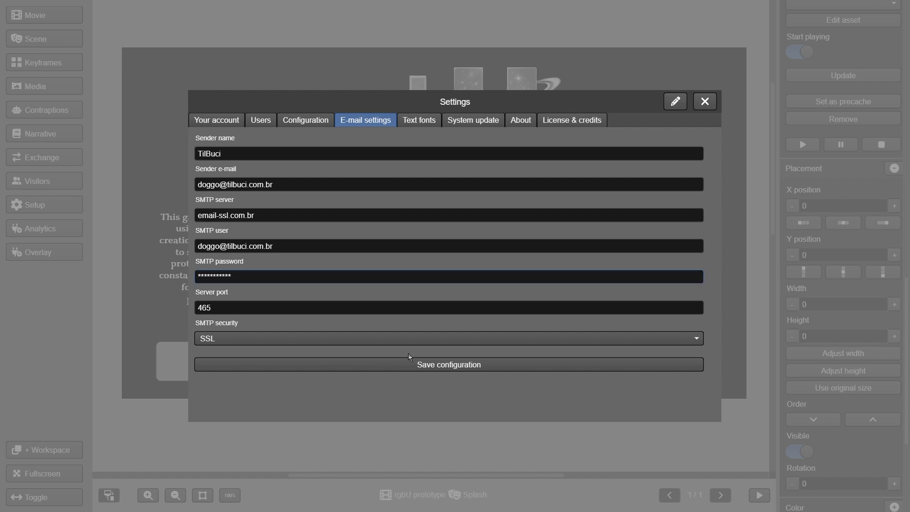
{"action": "left_click", "coordinate": [432, 366]}
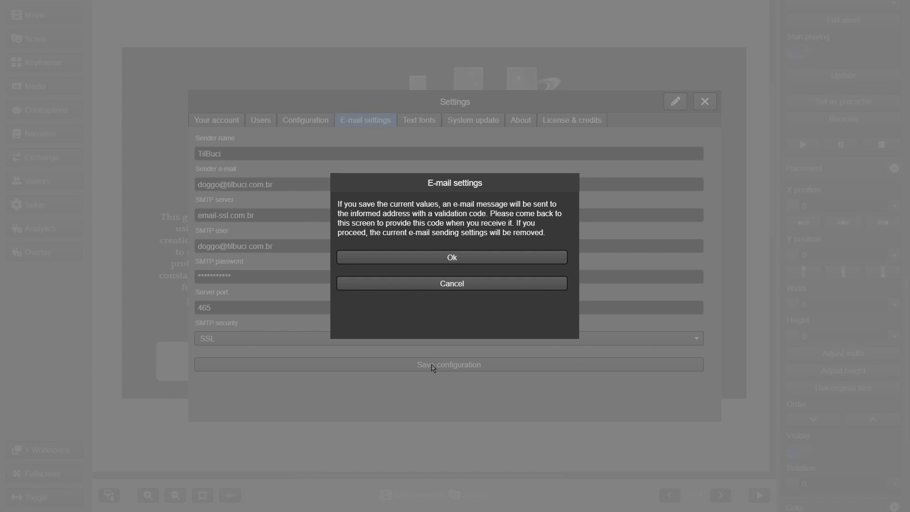
{"action": "left_click", "coordinate": [449, 259]}
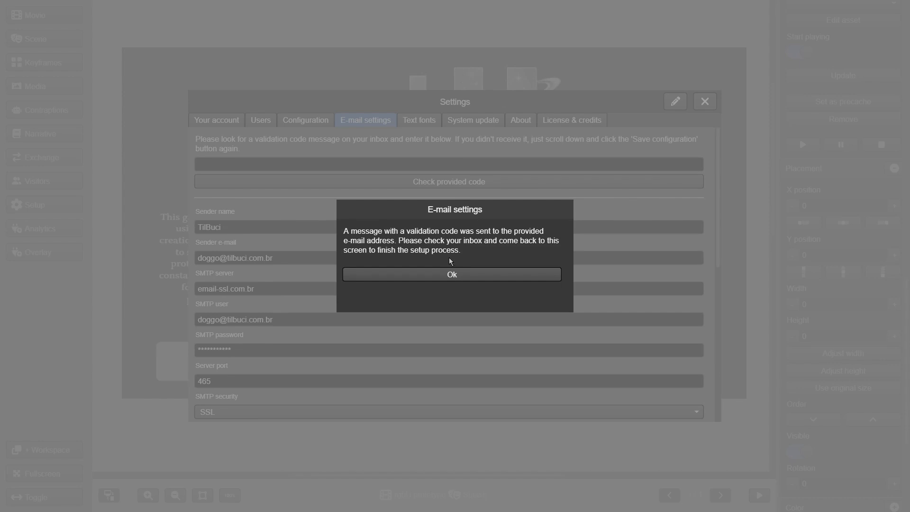
{"action": "left_click", "coordinate": [453, 274]}
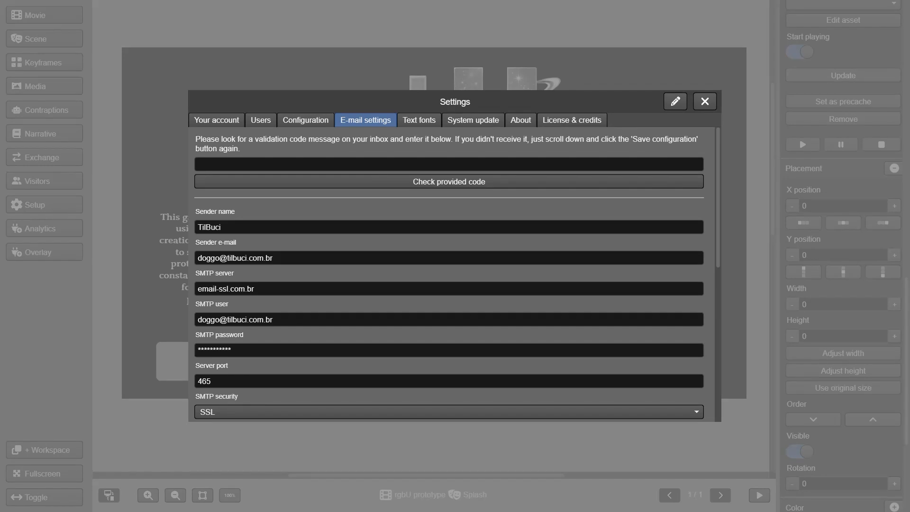
Enter the e-mail validation code and have it checked to complete the e-mail setup
{"action": "left_click", "coordinate": [454, 164]}
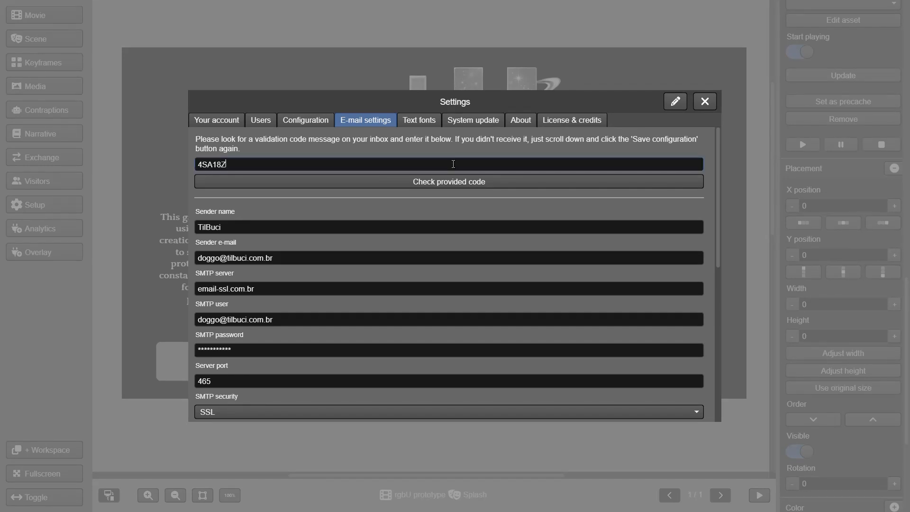
{"action": "left_click", "coordinate": [472, 183]}
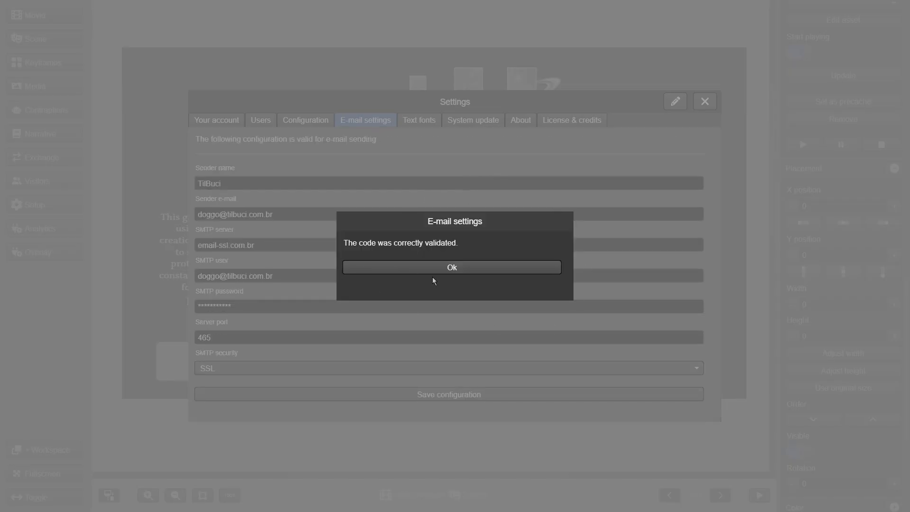
{"action": "left_click", "coordinate": [462, 270]}
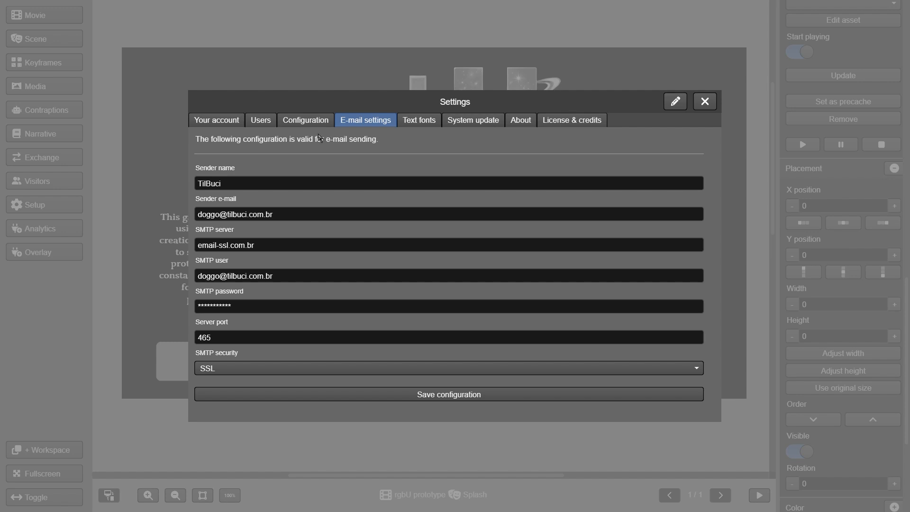
Fill in the new user's e-mail address and password for a new user account
{"action": "left_click", "coordinate": [266, 123]}
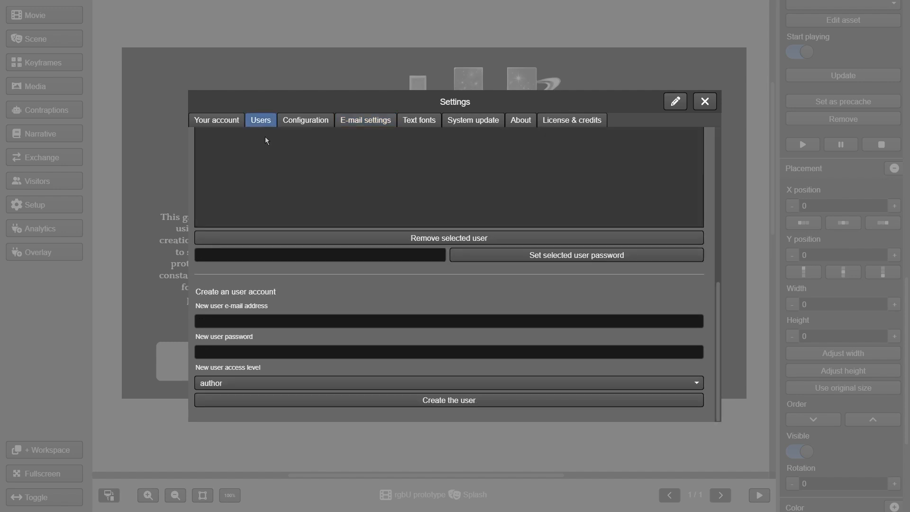
{"action": "left_click", "coordinate": [282, 322]}
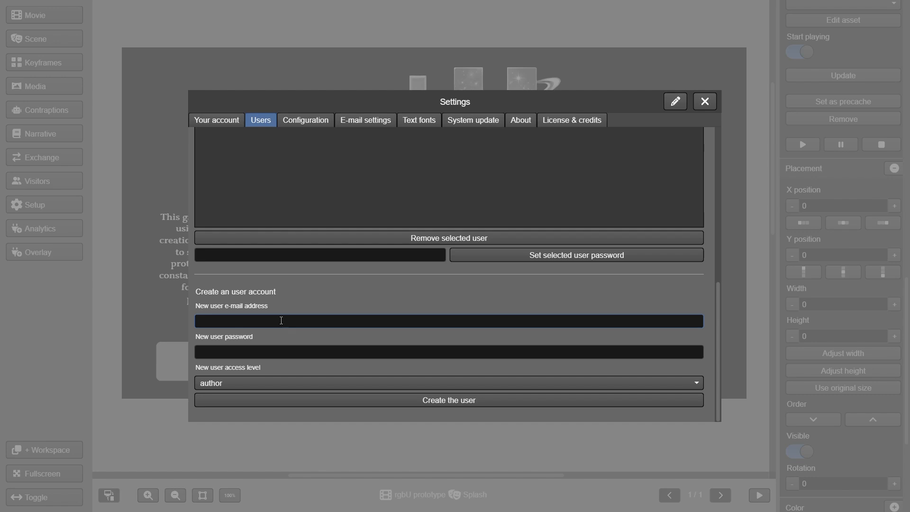
{"action": "key", "text": "ctrl+v"}
{"action": "left_click", "coordinate": [269, 350]}
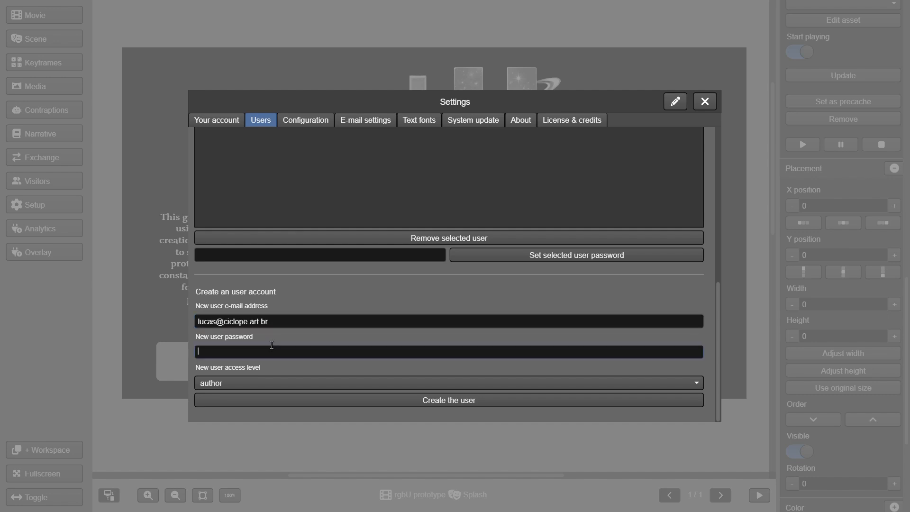
Set the new user's access level to editor and create the account
{"action": "left_click", "coordinate": [281, 382]}
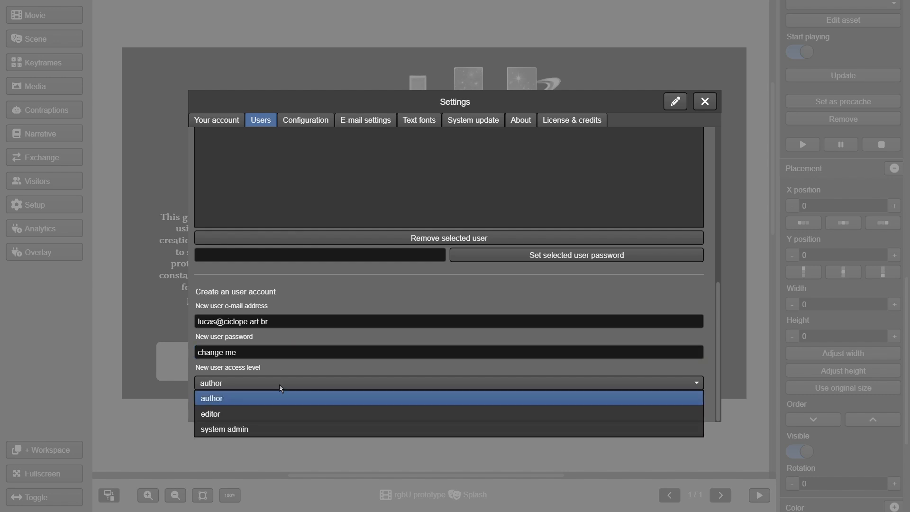
{"action": "left_click", "coordinate": [265, 414]}
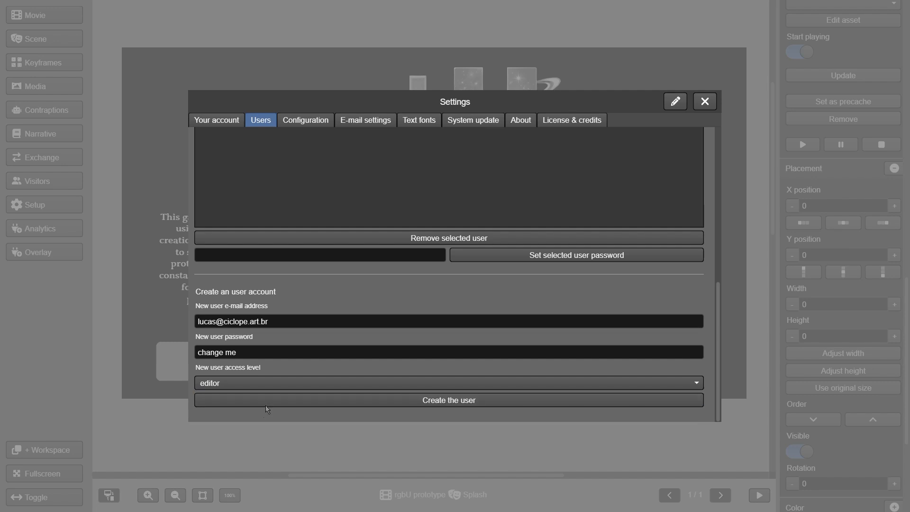
{"action": "left_click", "coordinate": [276, 381]}
{"action": "left_click", "coordinate": [274, 431]}
{"action": "left_click", "coordinate": [297, 386]}
{"action": "left_click", "coordinate": [275, 415]}
{"action": "left_click", "coordinate": [424, 401]}
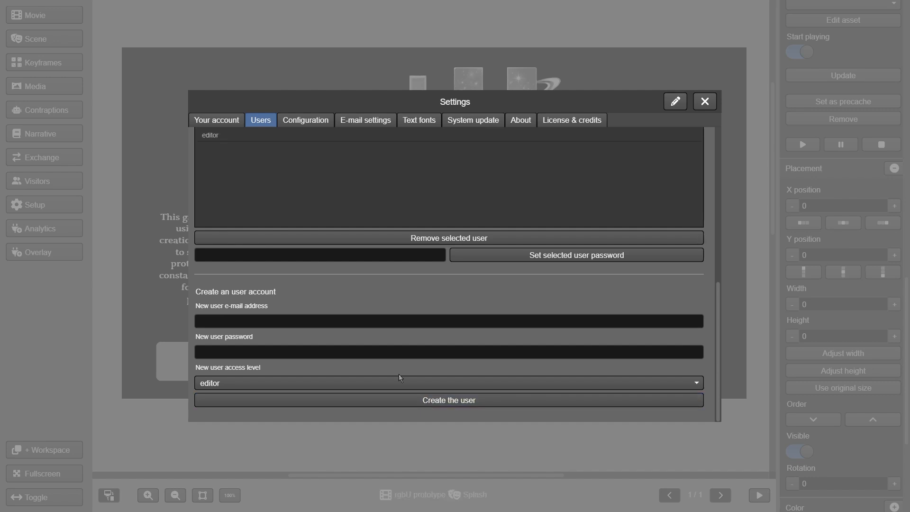
{"action": "scroll", "coordinate": [256, 179], "scroll_direction": "up", "scroll_amount": 1}
{"action": "left_click", "coordinate": [239, 164]}
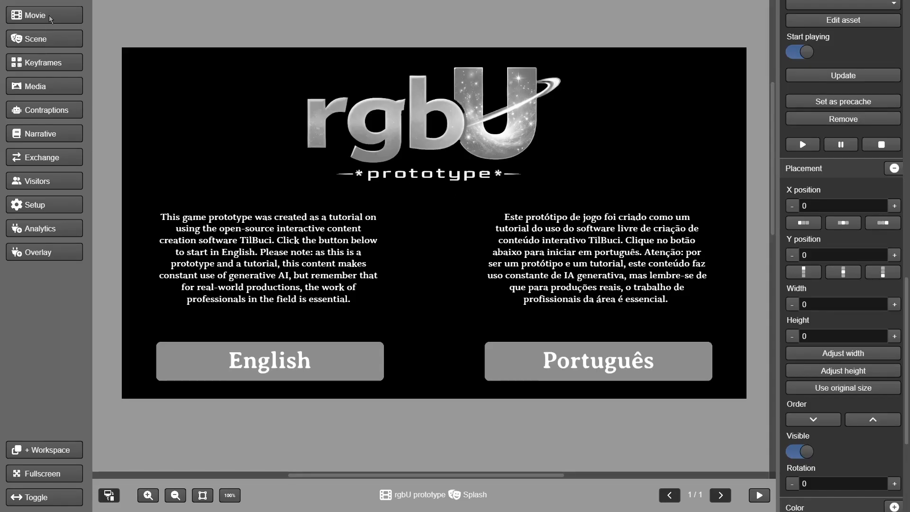
Add the new user as a collaborator on the current movie using their e-mail address
{"action": "left_click", "coordinate": [49, 15]}
{"action": "left_click", "coordinate": [52, 97]}
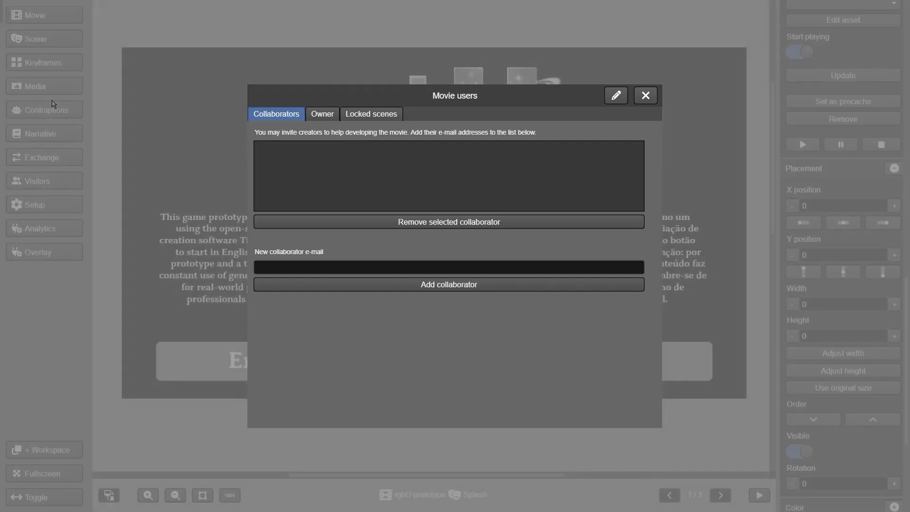
{"action": "left_click", "coordinate": [316, 268]}
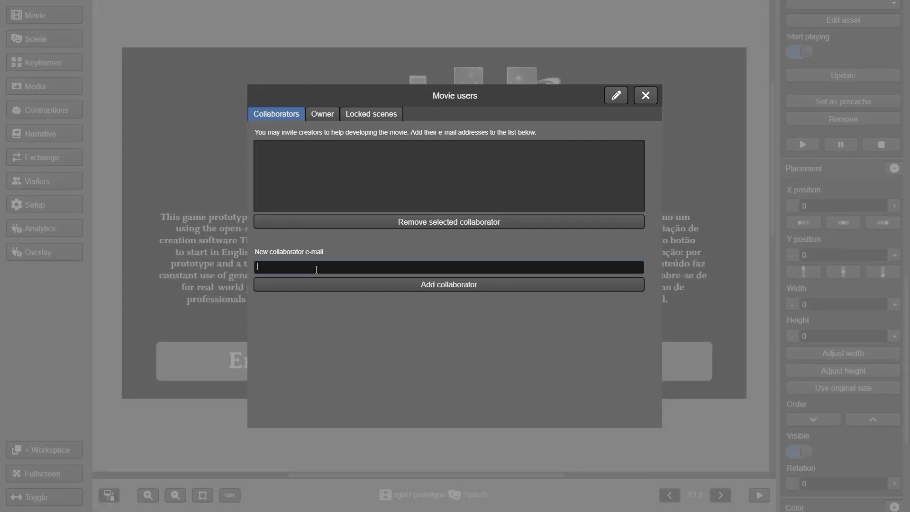
{"action": "key", "text": "ctrl+v"}
{"action": "left_click", "coordinate": [332, 285]}
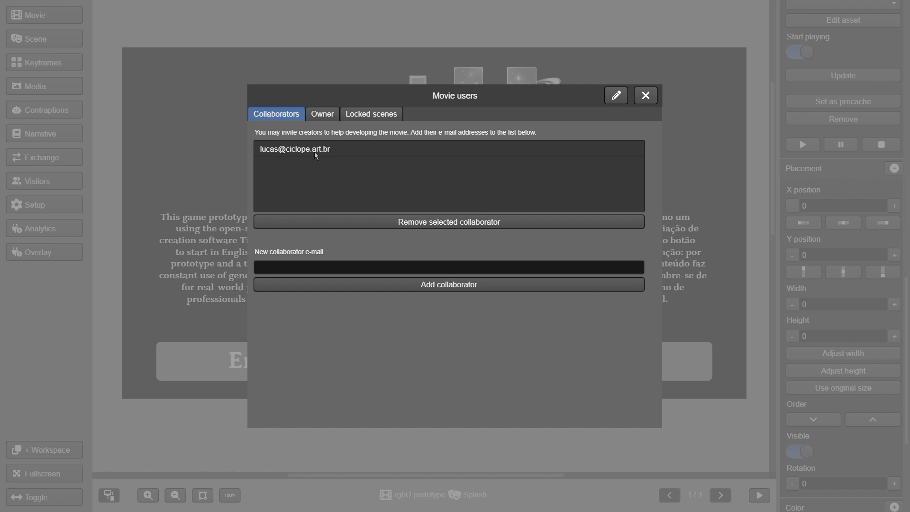
{"action": "left_click", "coordinate": [315, 116]}
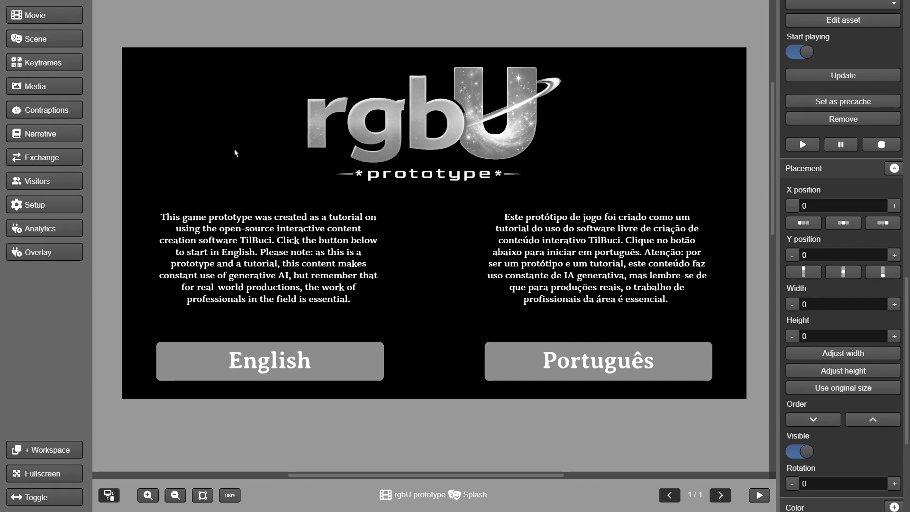
Check the locked Title scene in the list of scenes to open, and leave without opening it
{"action": "left_click", "coordinate": [61, 38]}
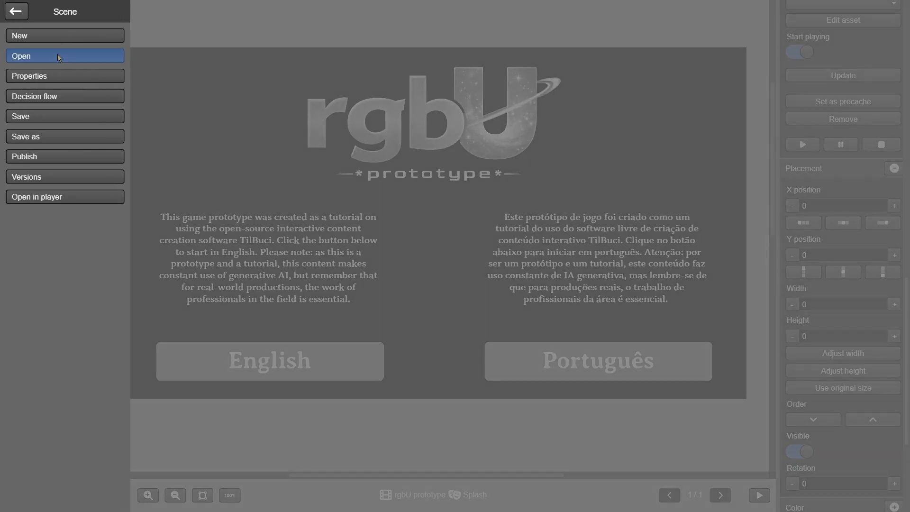
{"action": "left_click", "coordinate": [58, 55]}
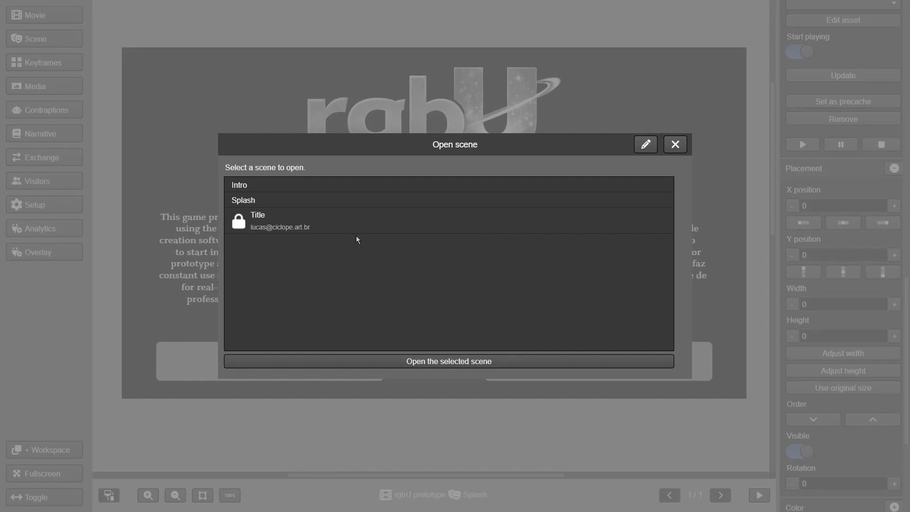
{"action": "left_click", "coordinate": [379, 231]}
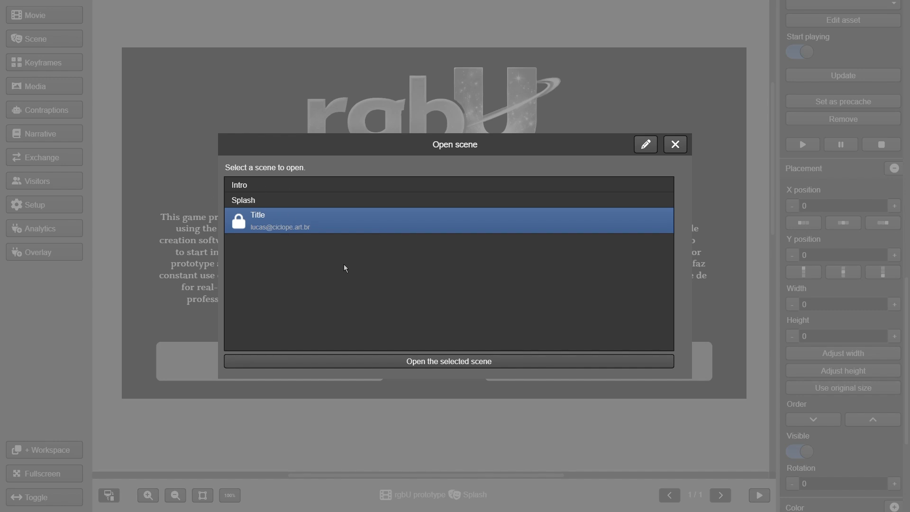
{"action": "left_click", "coordinate": [675, 145]}
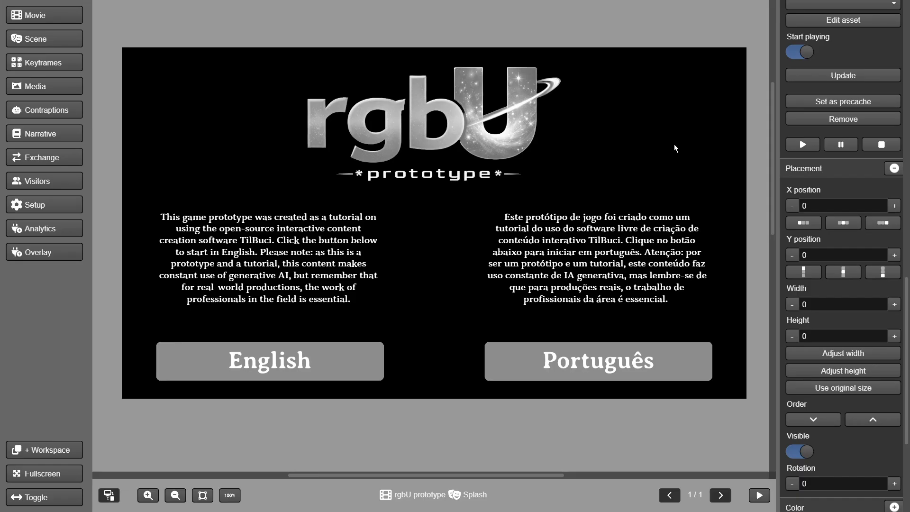
Examine the locked scenes in the movie's user management
{"action": "left_click", "coordinate": [31, 16]}
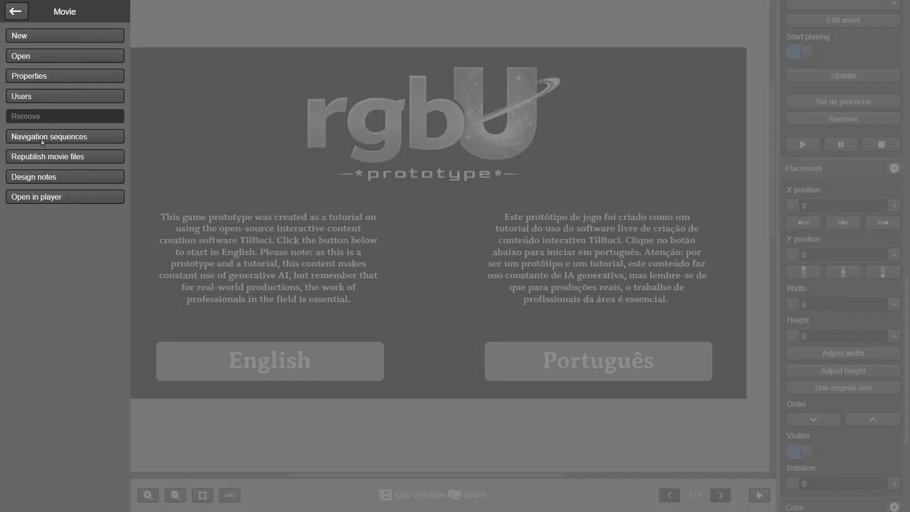
{"action": "left_click", "coordinate": [44, 96]}
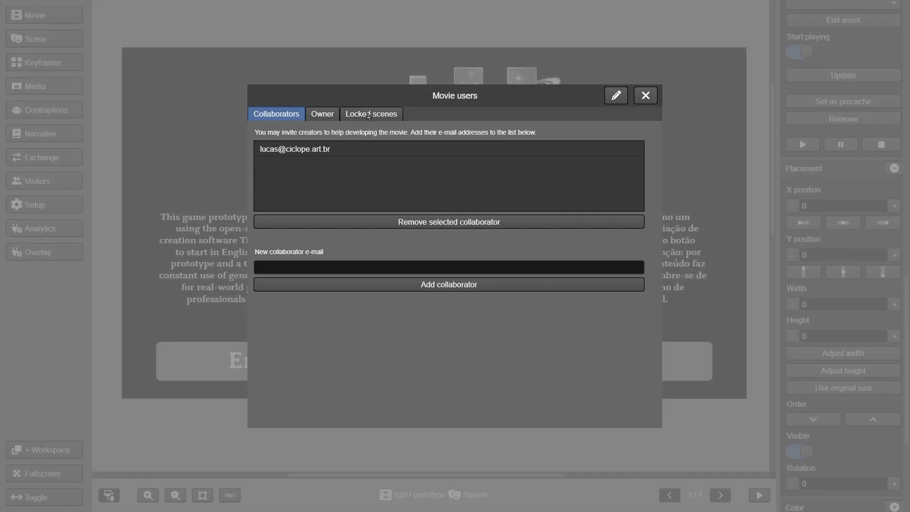
{"action": "left_click", "coordinate": [369, 116]}
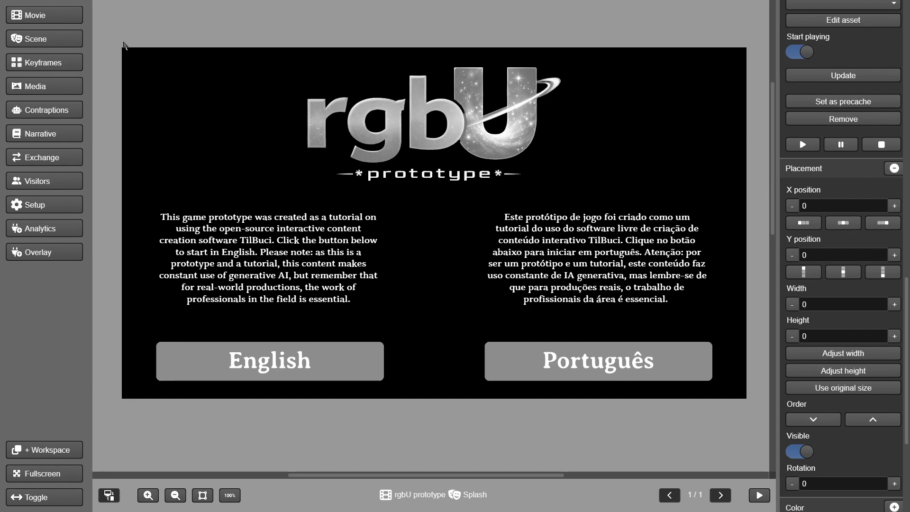
Open the design notes from the movie properties and review the movie notes with their saved version, the scene notes and the personal notes
{"action": "left_click", "coordinate": [79, 21]}
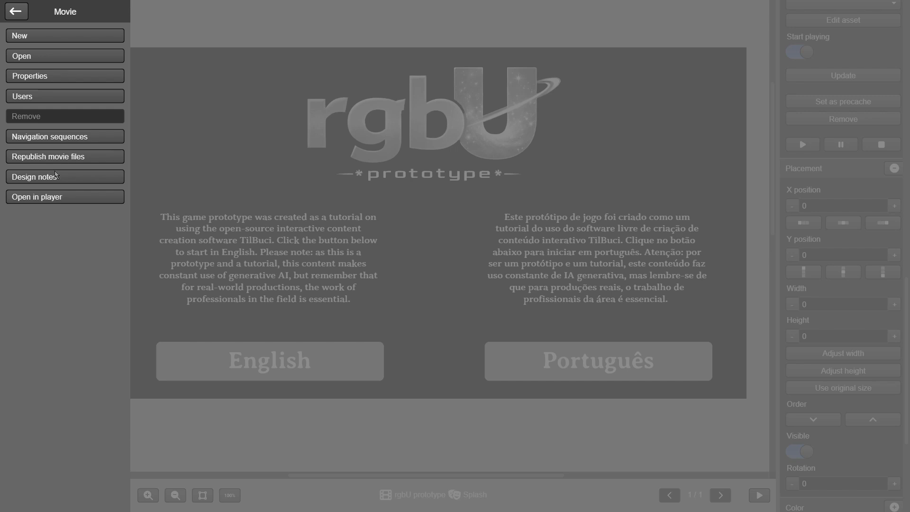
{"action": "left_click", "coordinate": [42, 78]}
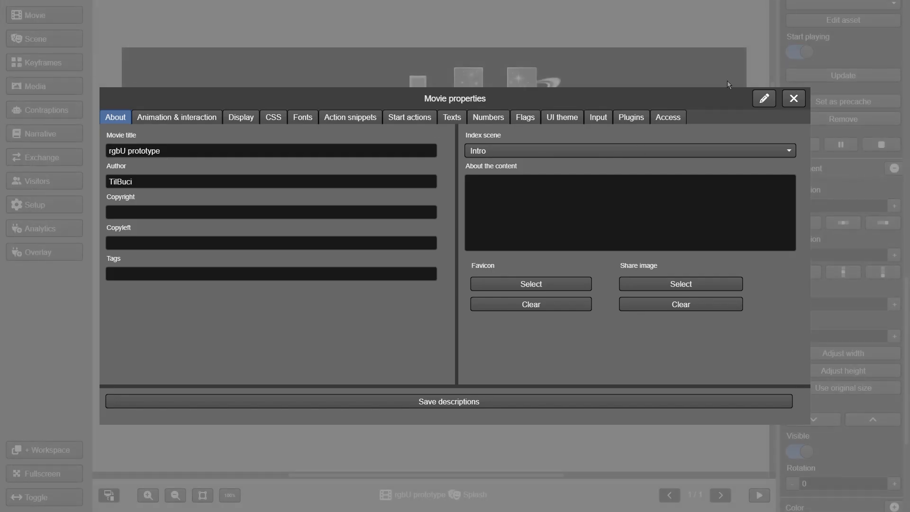
{"action": "left_click", "coordinate": [764, 99]}
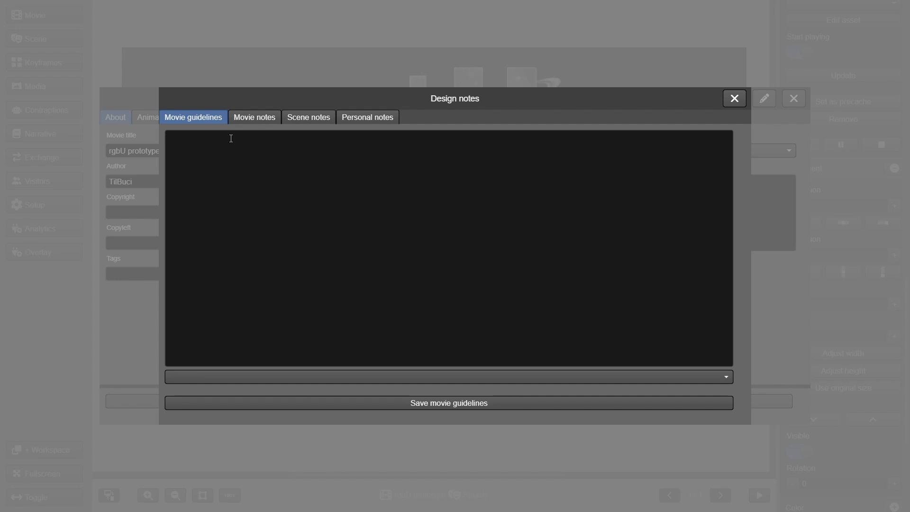
{"action": "left_click", "coordinate": [253, 121]}
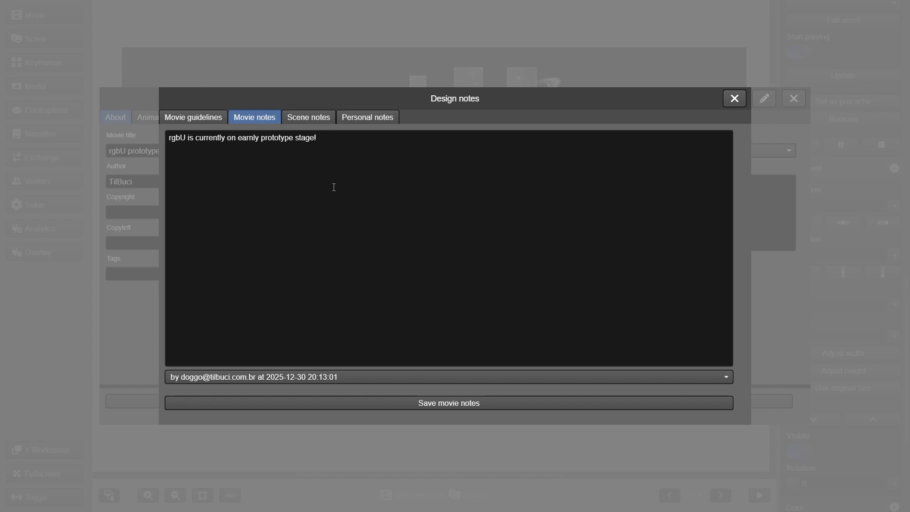
{"action": "left_click", "coordinate": [384, 378]}
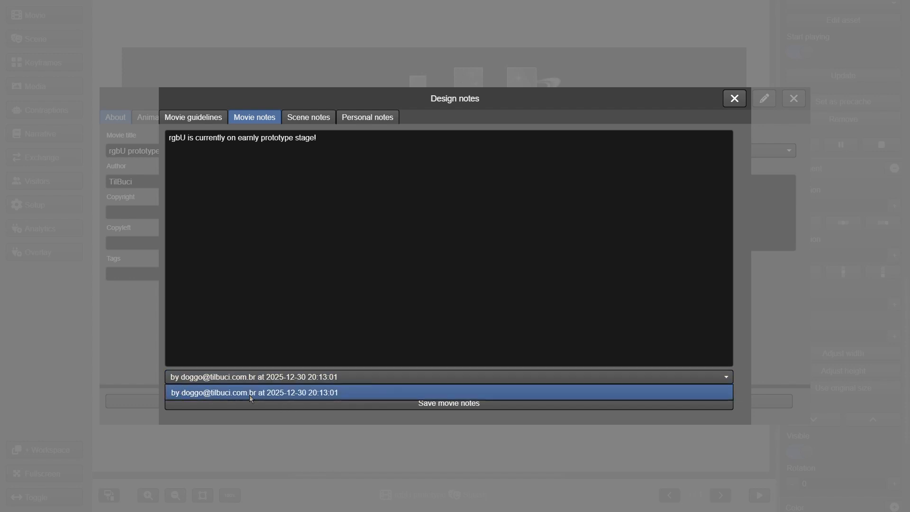
{"action": "left_click", "coordinate": [339, 391]}
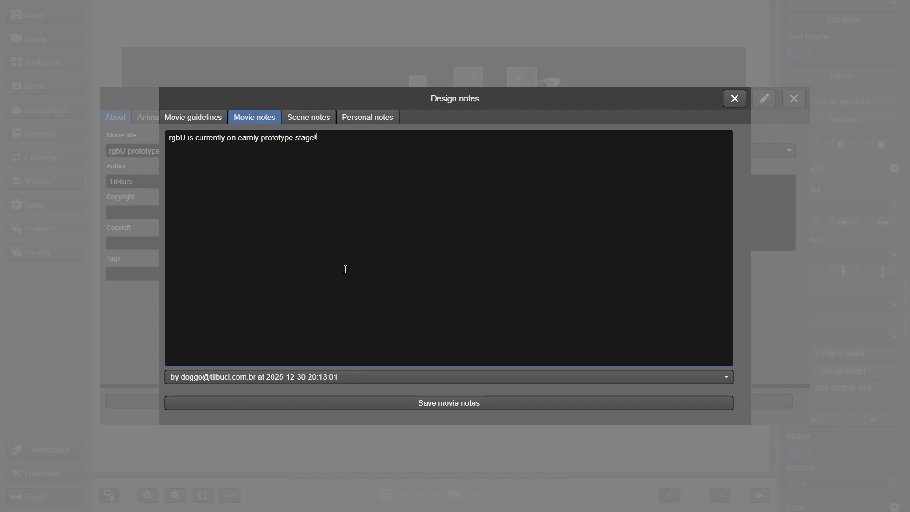
{"action": "left_click", "coordinate": [322, 121]}
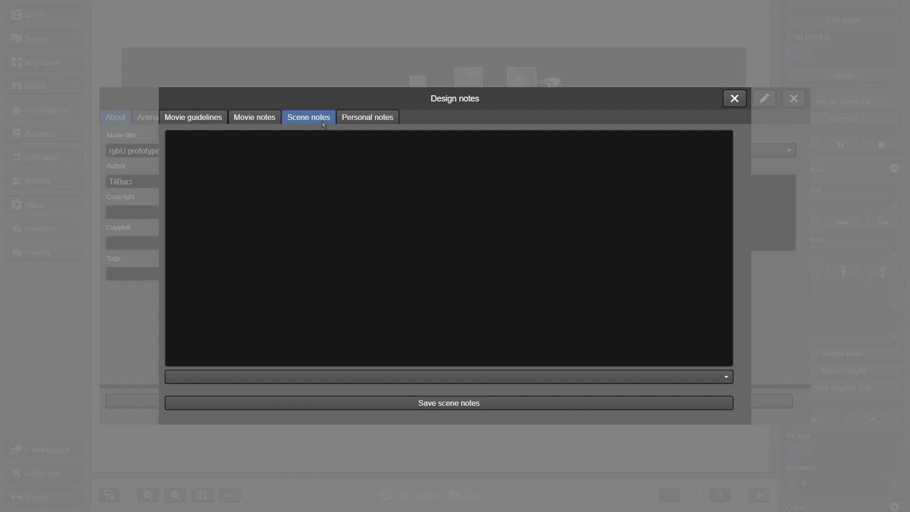
{"action": "left_click", "coordinate": [337, 120]}
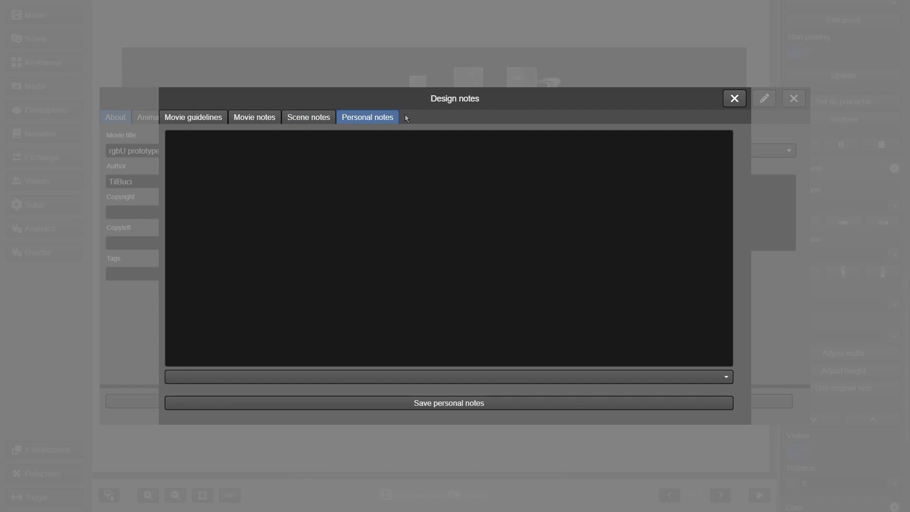